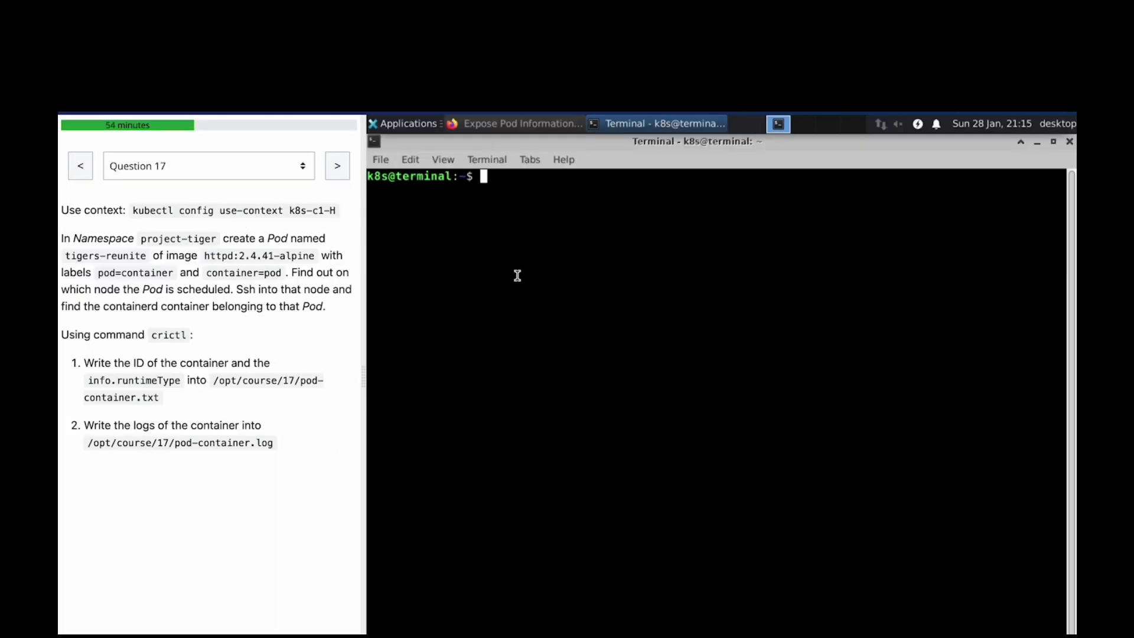
{"action": "type", "text": "kubectl config use-context k8s-c1-H"}
Step: Run kubectl config use-context k8s-c1-H to switch clusters
{"action": "key", "text": "Return"}
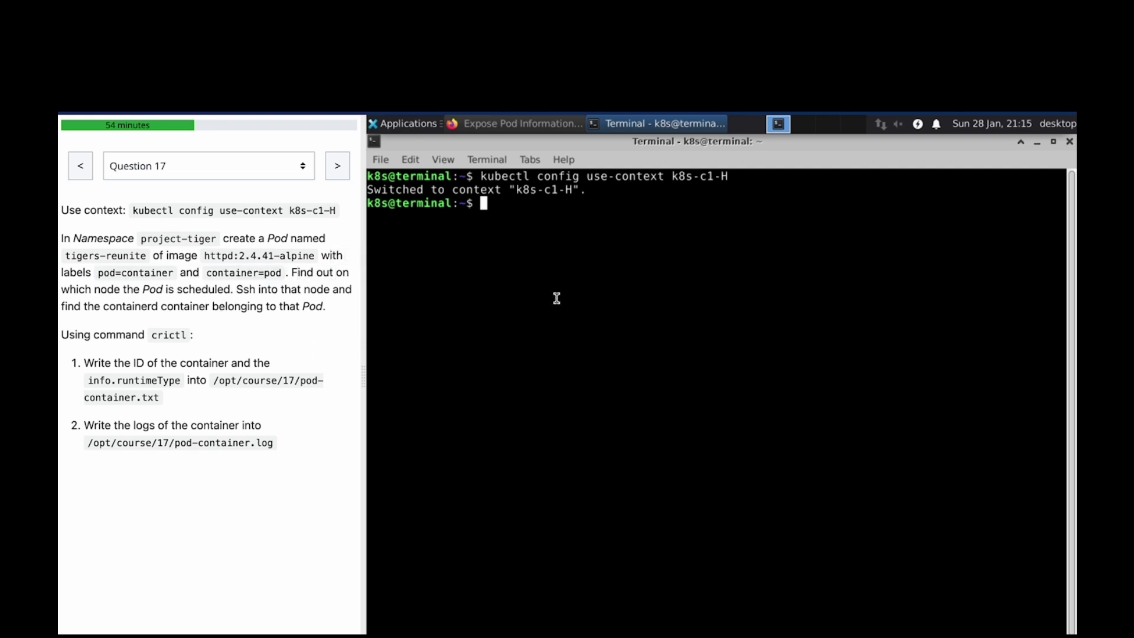
{"action": "type", "text": "k "}
{"action": "type", "text": "run "}
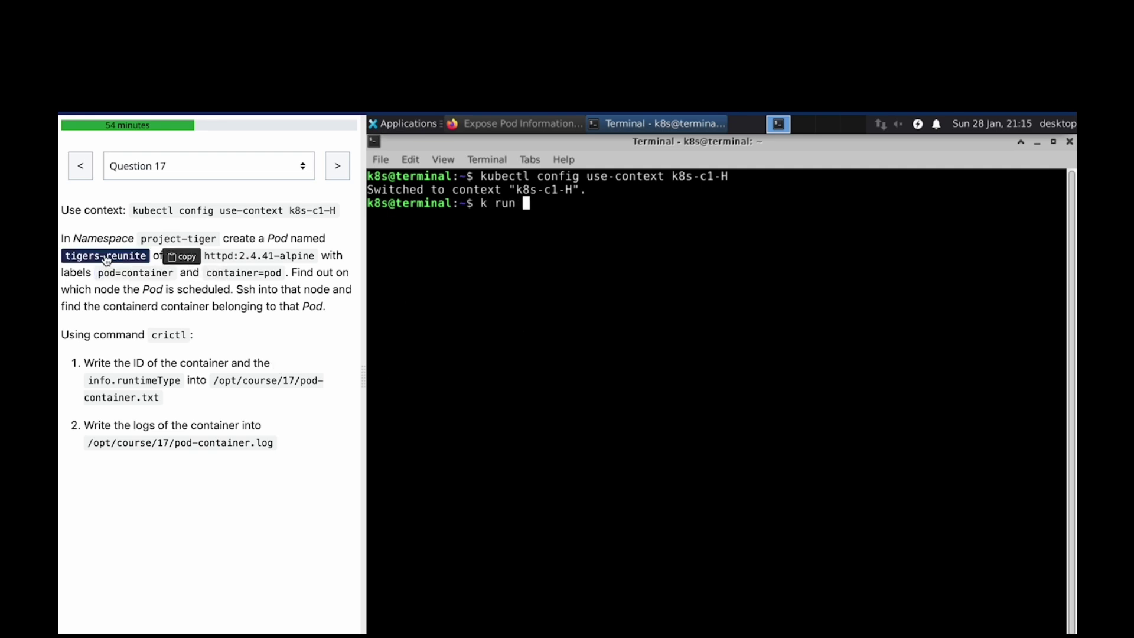
{"action": "type", "text": "tigers-reunite "}
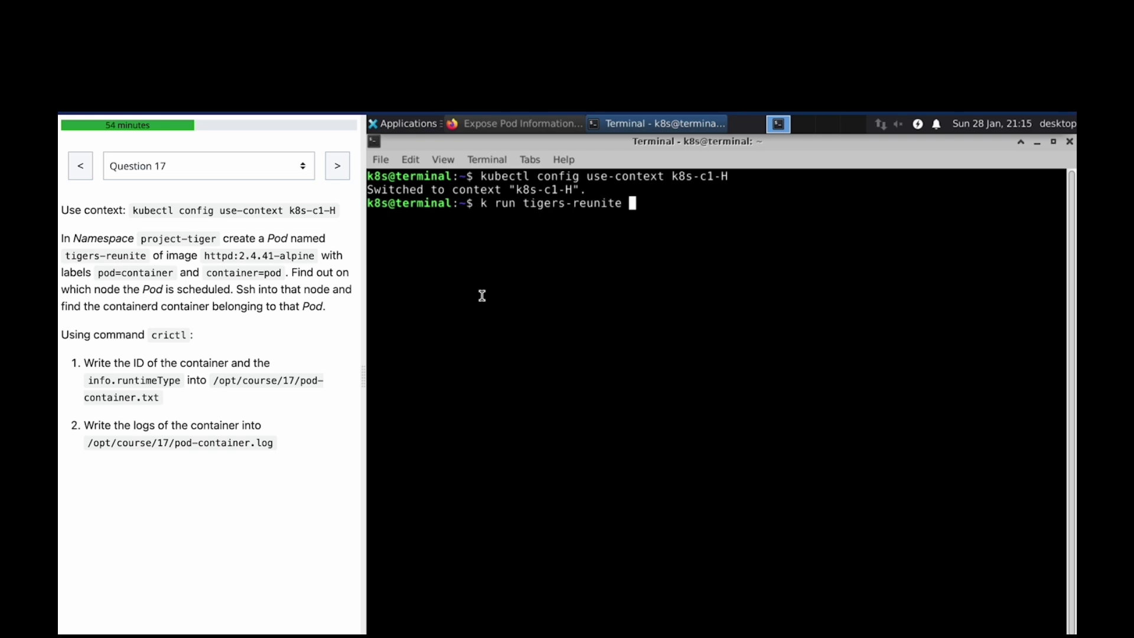
{"action": "type", "text": "--im"}
{"action": "type", "text": "age"}
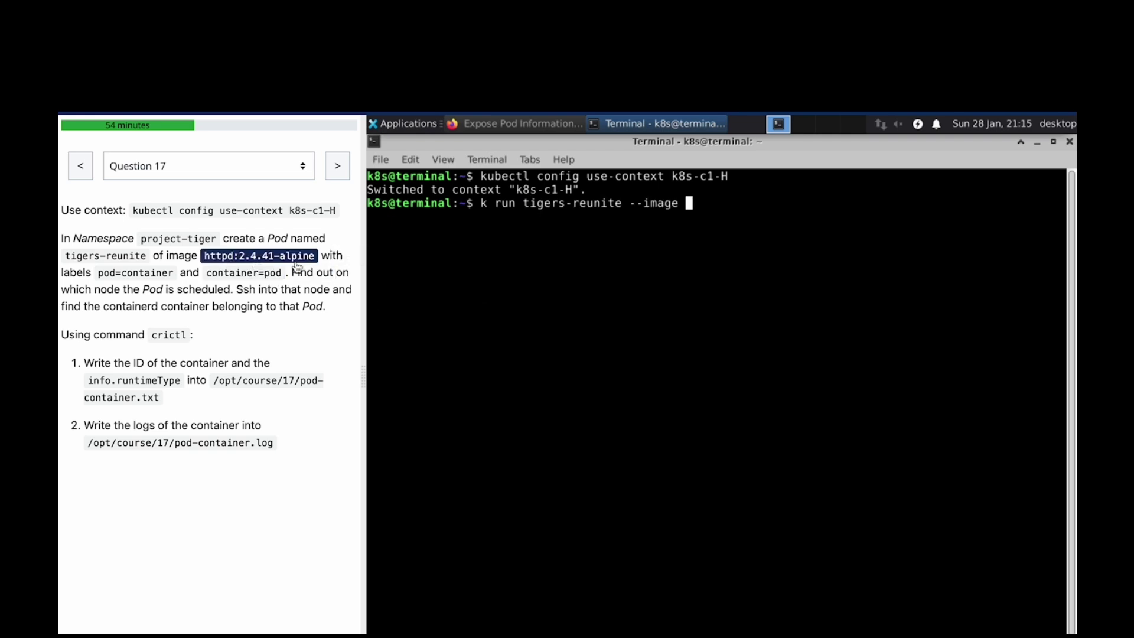
Step: Create pod tigers-reunite from httpd:2.4.41-alpine in project-tiger, labelled pod=container and container=pod
{"action": "type", "text": "httpd:2.4.41-alpine"}
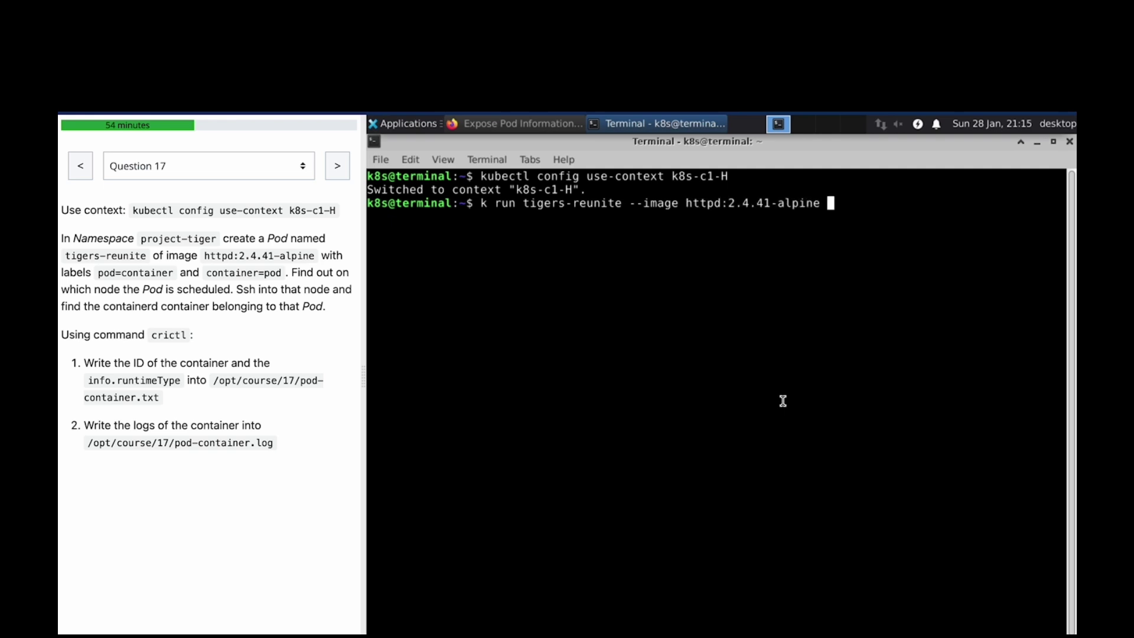
{"action": "type", "text": "-n"}
{"action": "left_click", "coordinate": [178, 238]}
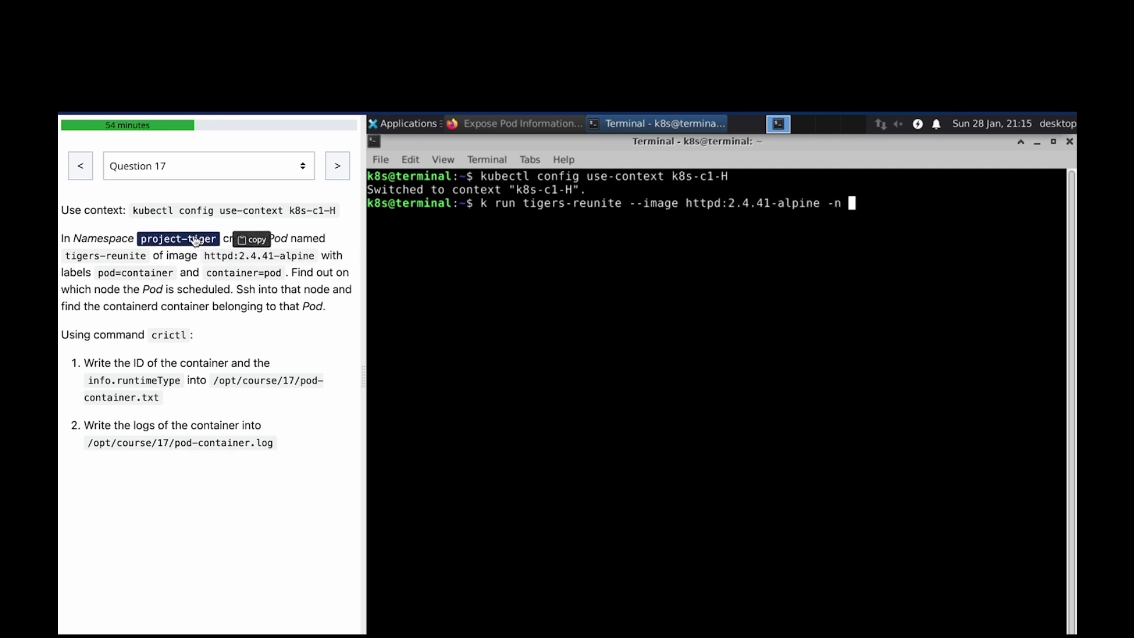
{"action": "type", "text": "project-tiger"}
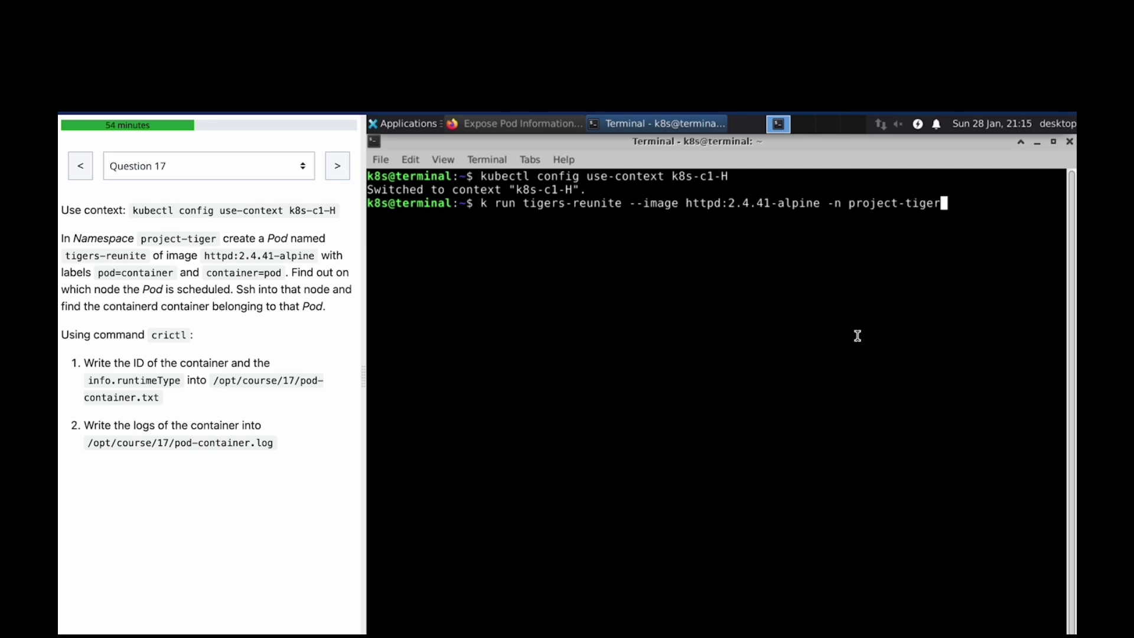
{"action": "type", "text": " -l"}
{"action": "left_click", "coordinate": [136, 273]}
{"action": "key", "text": "ctrl+shift+v"}
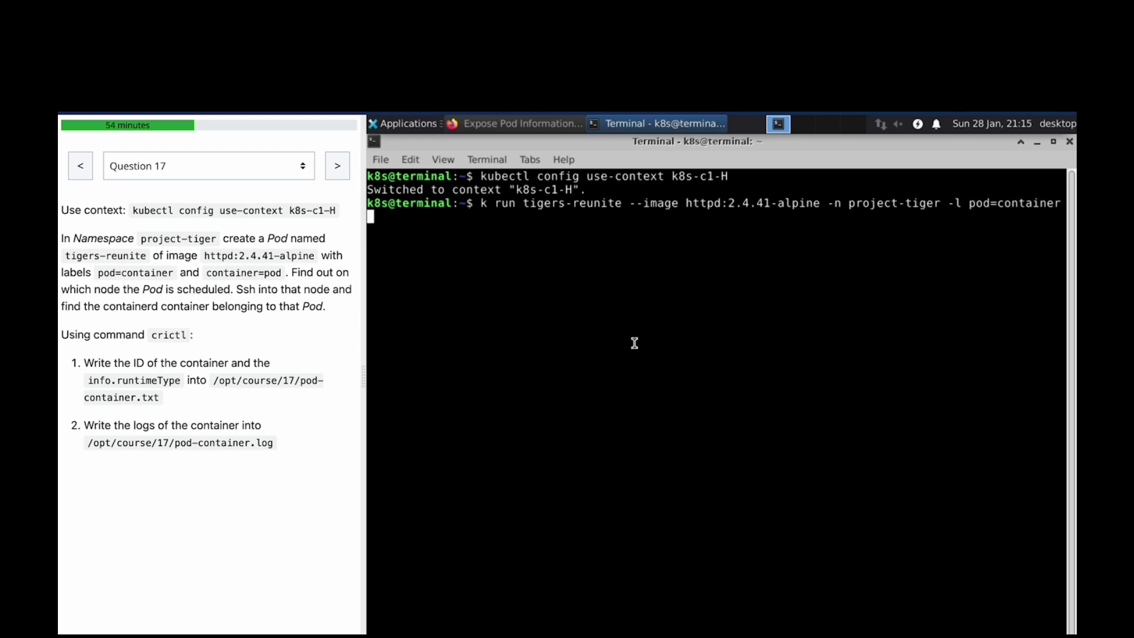
{"action": "type", "text": ","}
{"action": "left_click", "coordinate": [243, 272]}
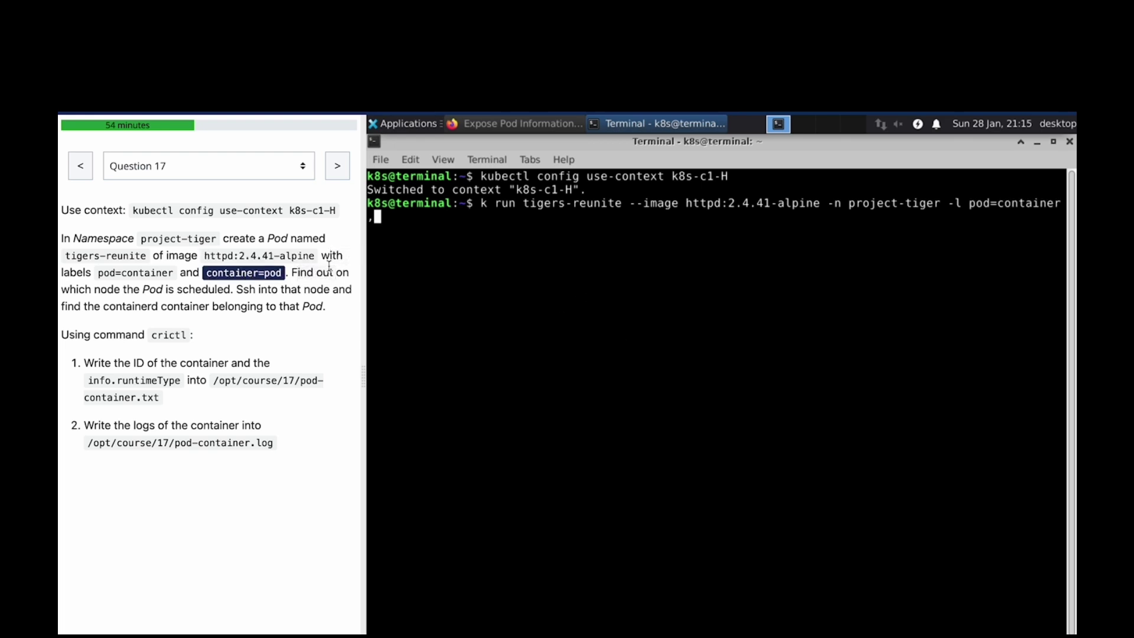
{"action": "key", "text": "ctrl+shift+v"}
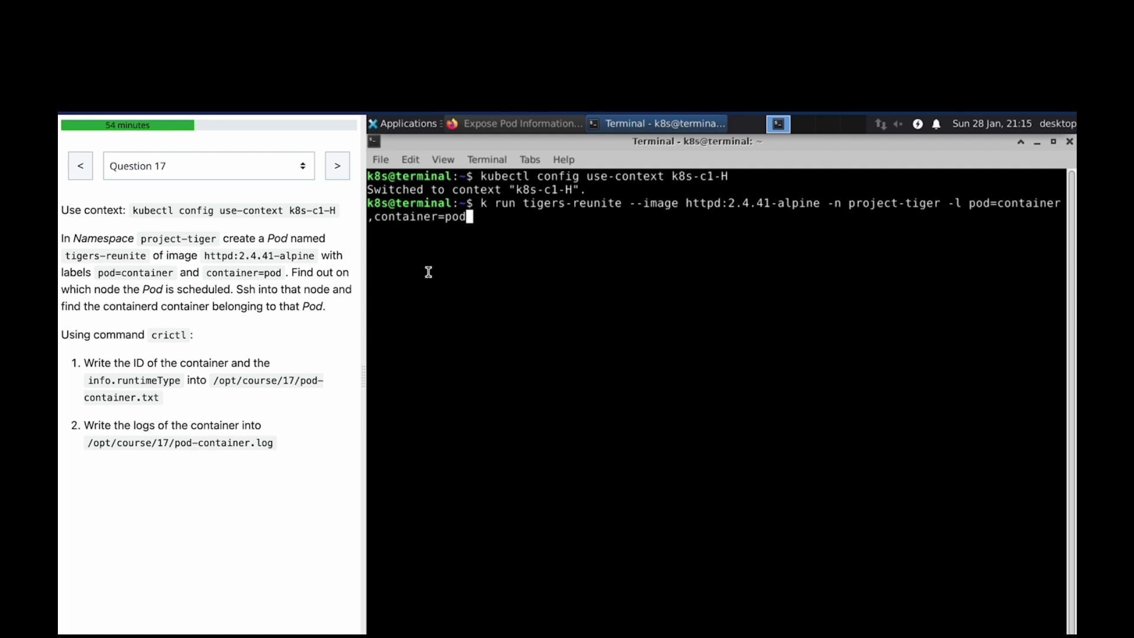
{"action": "key", "text": "Return"}
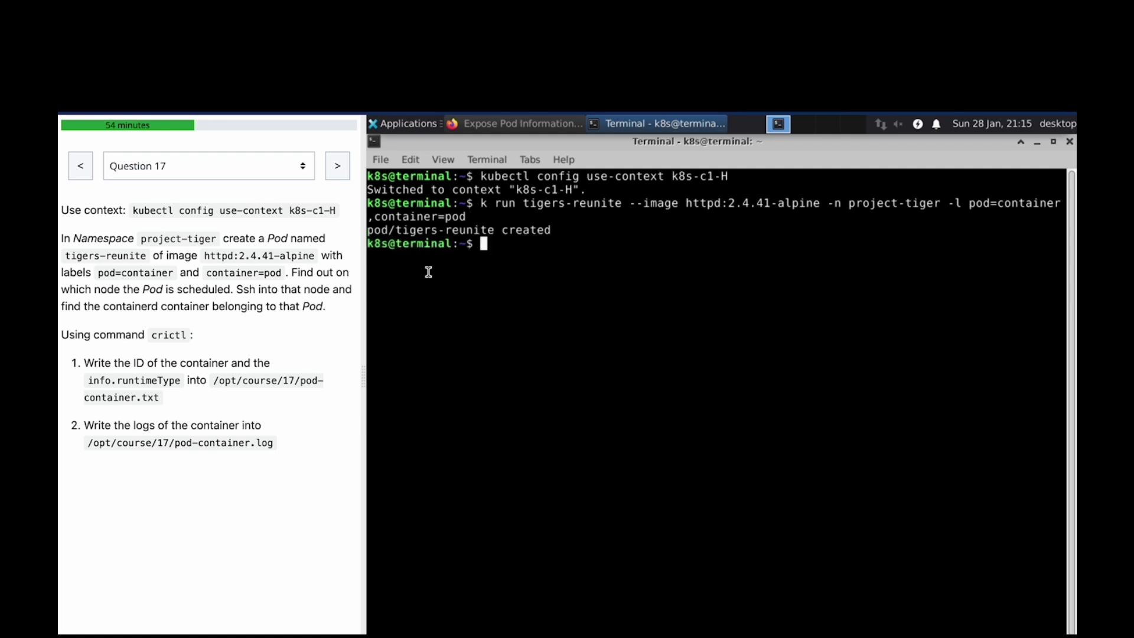
{"action": "type", "text": "k get pods"}
Step: List pods in the default and project-tiger namespaces, then the wide project-tiger listing
{"action": "key", "text": "Return"}
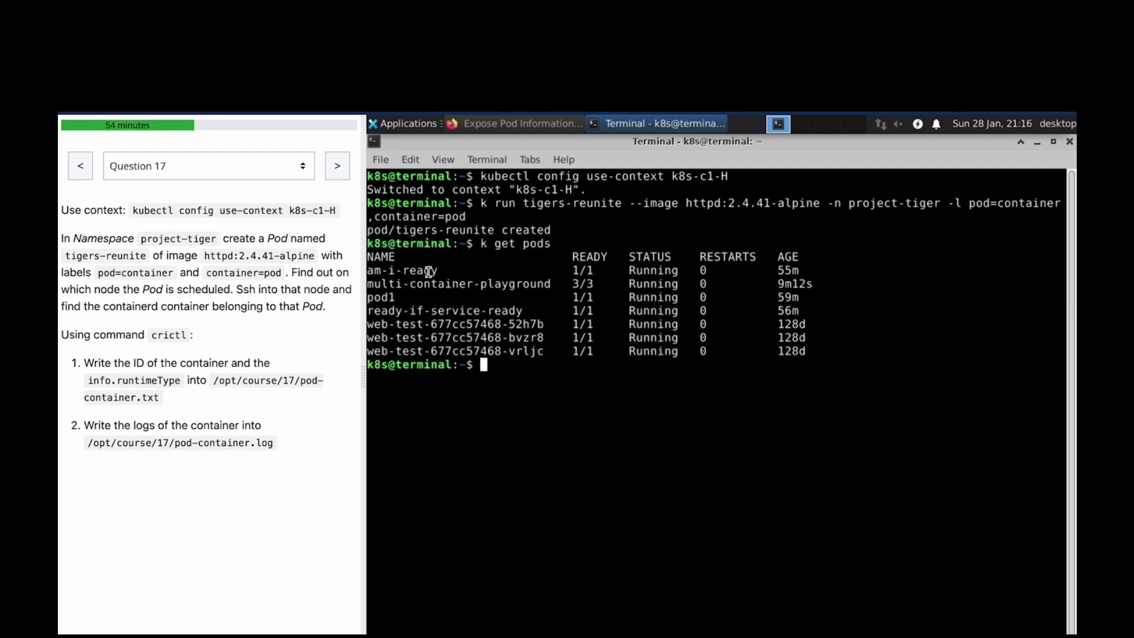
{"action": "type", "text": "k get pods -n "}
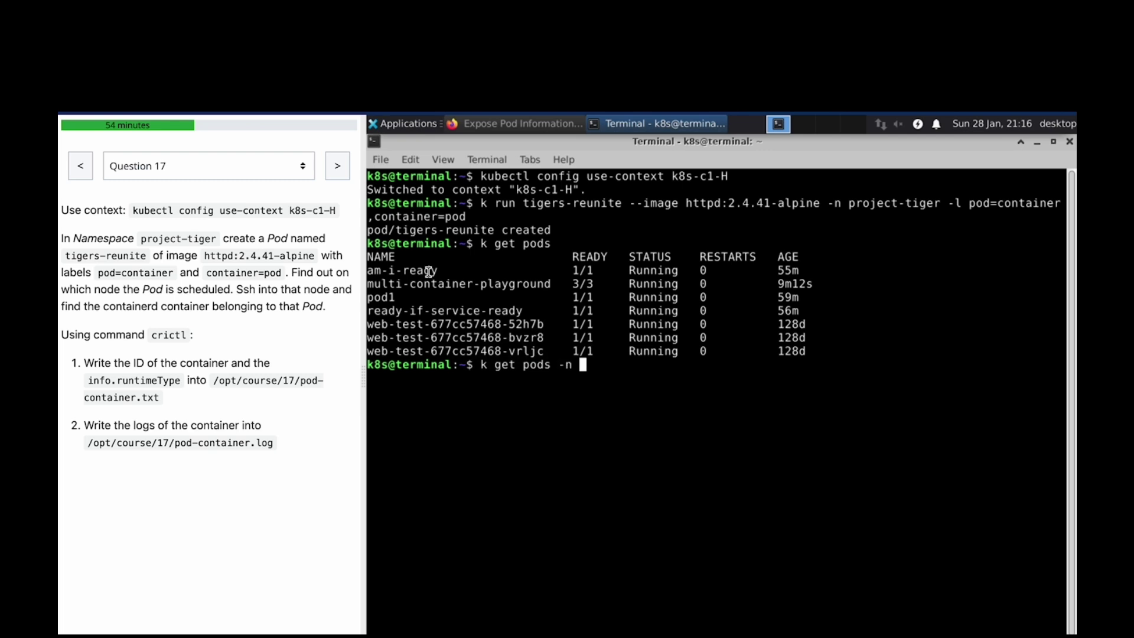
{"action": "type", "text": "project-tiger"}
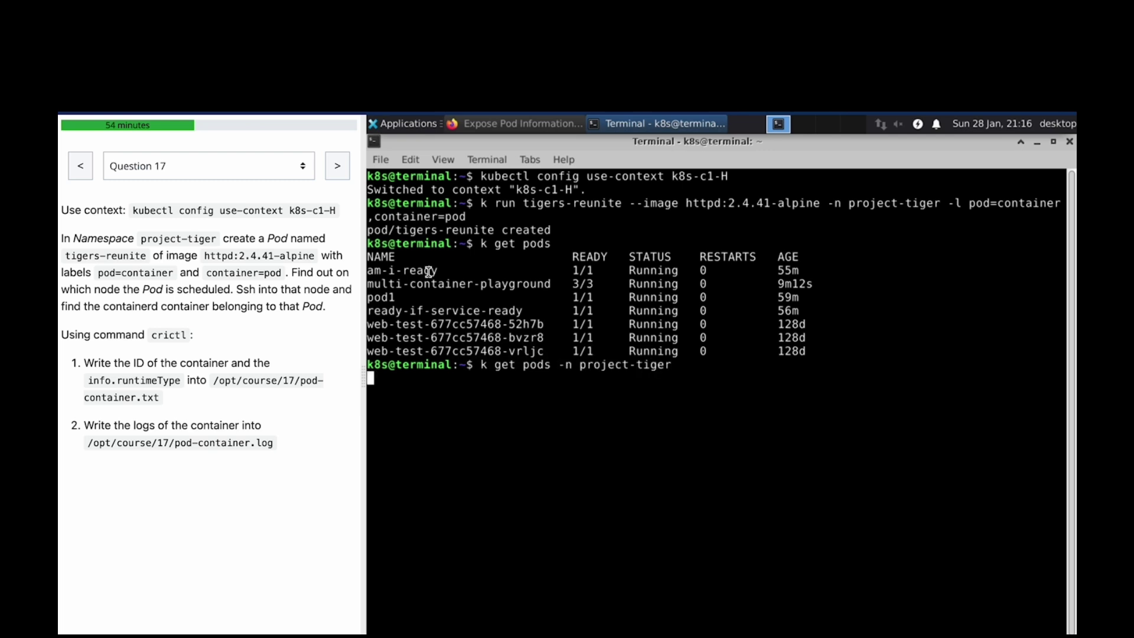
{"action": "key", "text": "Return"}
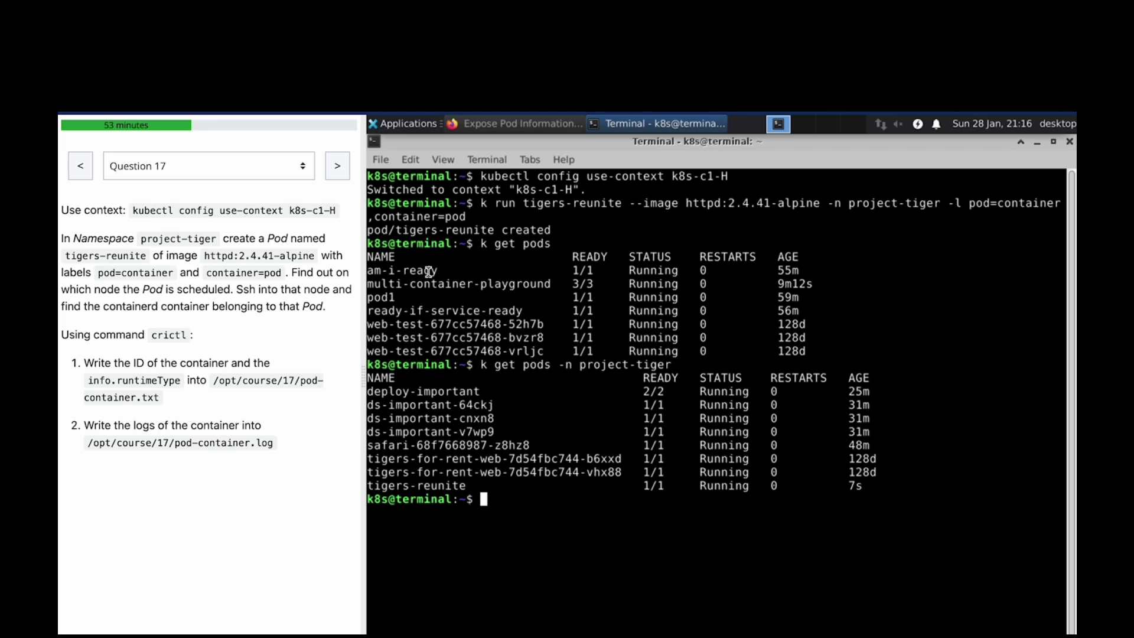
{"action": "type", "text": "k get pods -n project-tiger "}
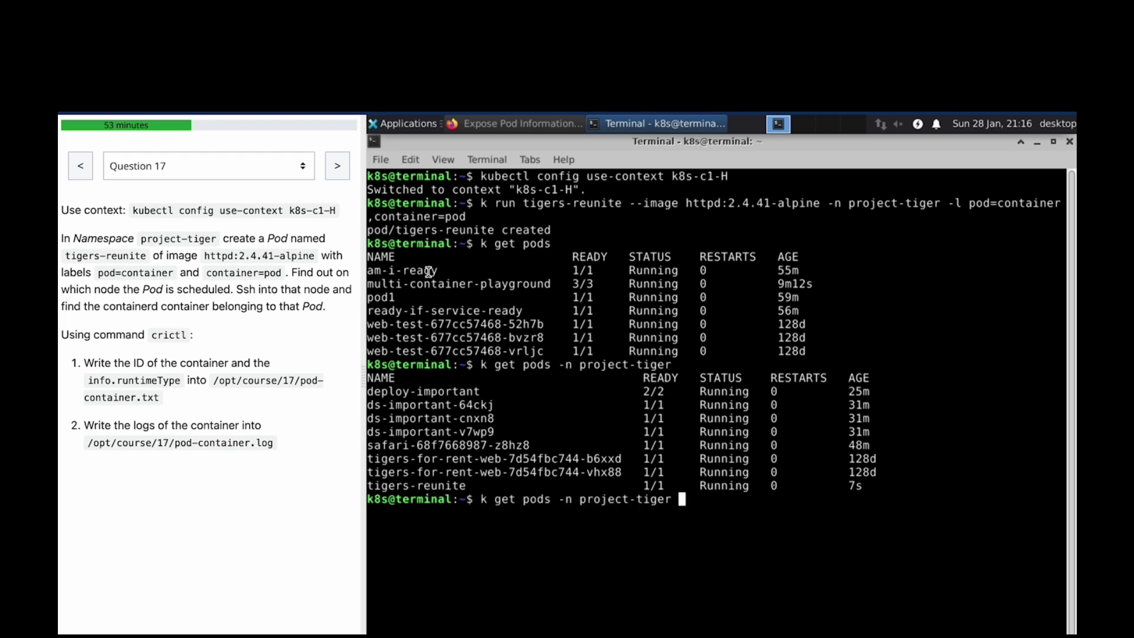
{"action": "type", "text": " -o wide"}
{"action": "key", "text": "Return"}
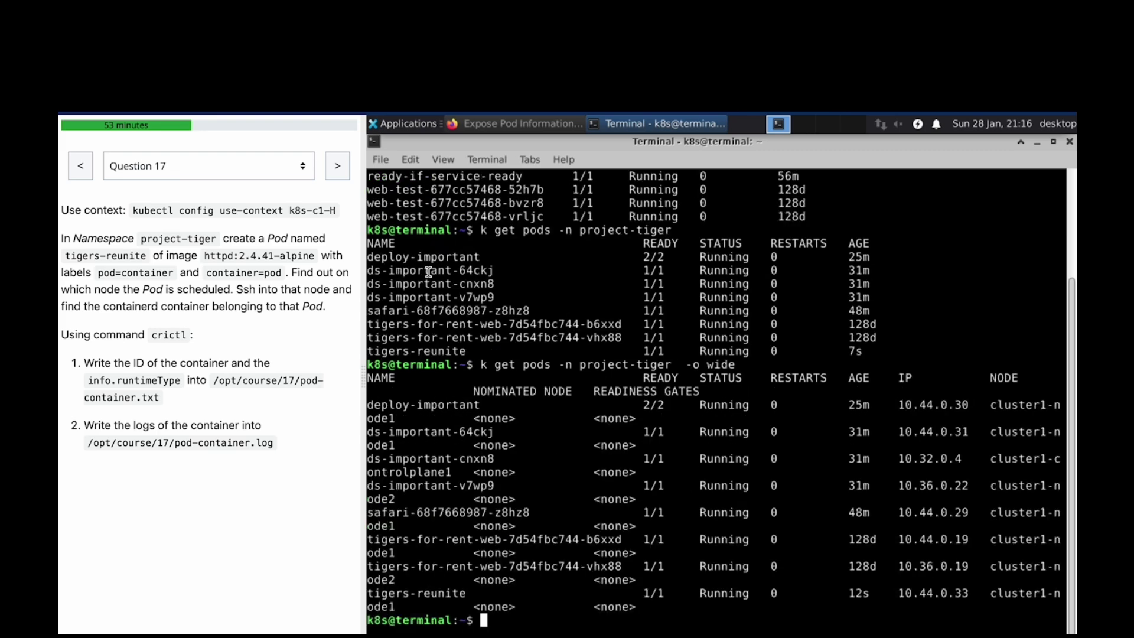
{"action": "double_click", "coordinate": [427, 592]}
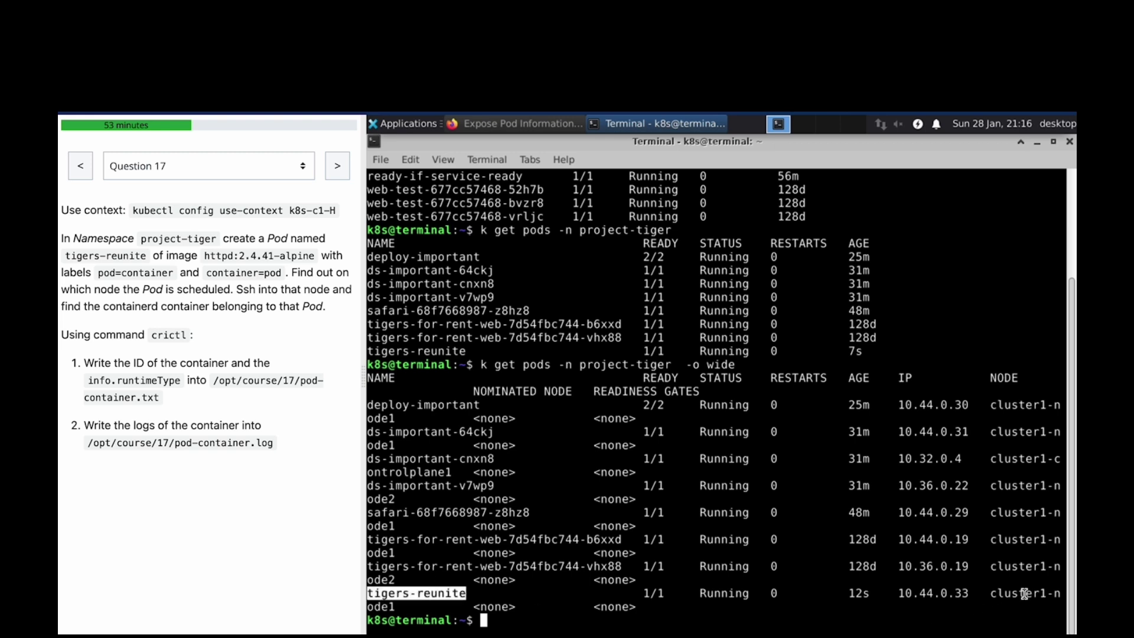
{"action": "type", "text": "ssh"}
Step: SSH into cluster1-node1, the node hosting tigers-reunite
{"action": "double_click", "coordinate": [1005, 595]}
{"action": "left_click", "coordinate": [738, 615]}
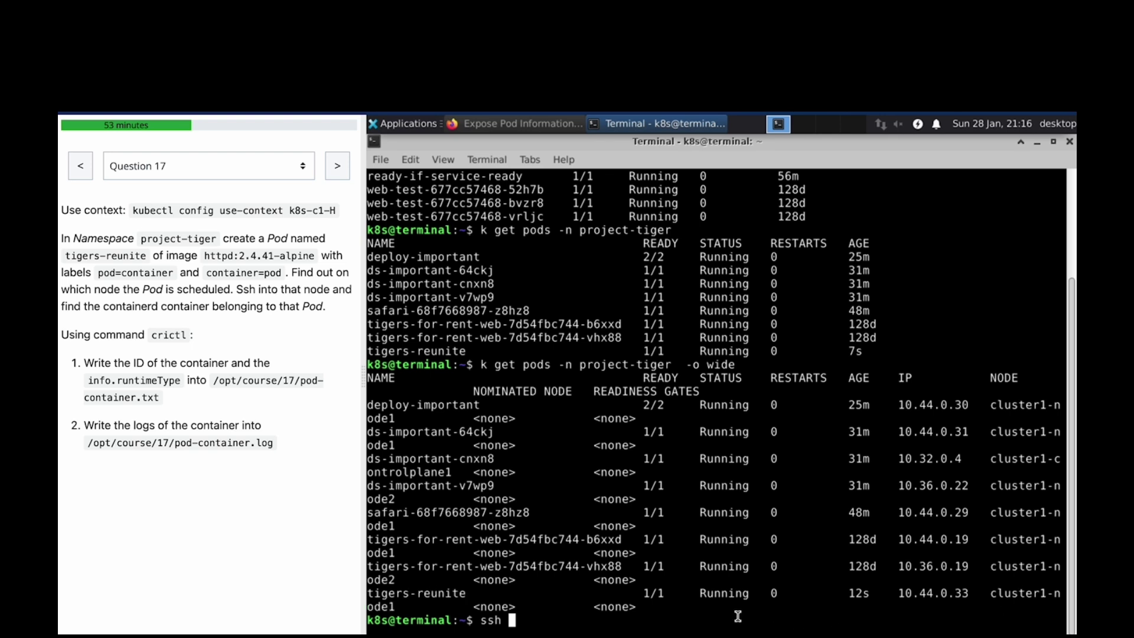
{"action": "middle_click", "coordinate": [738, 616]}
{"action": "key", "text": "Return"}
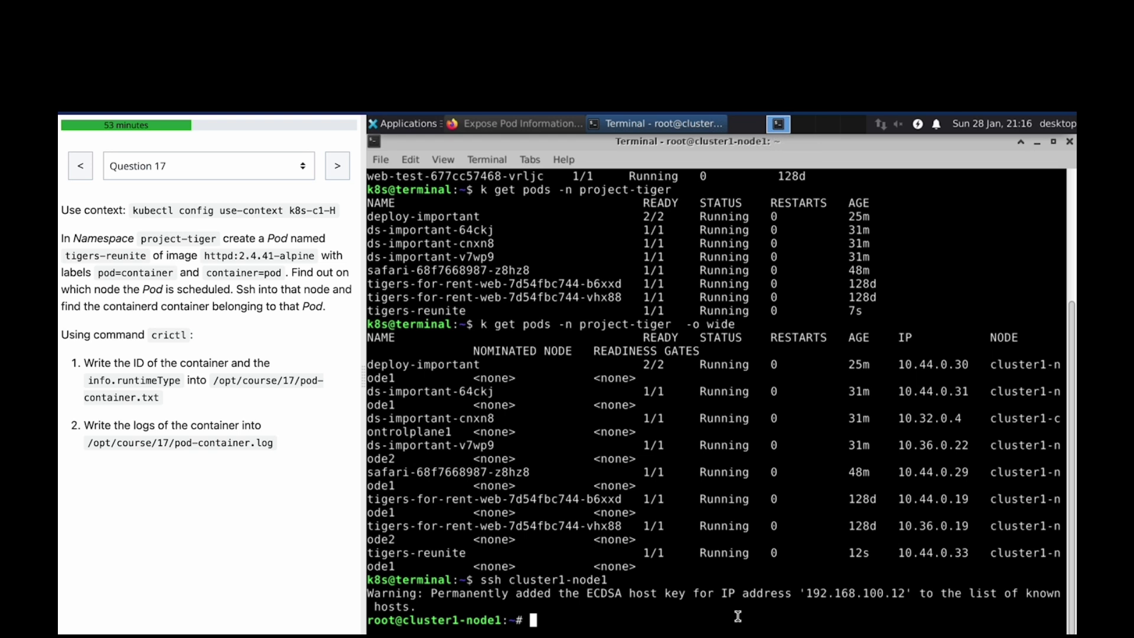
{"action": "type", "text": "cr"}
{"action": "type", "text": "ictl "}
{"action": "type", "text": "ps -a |gr"}
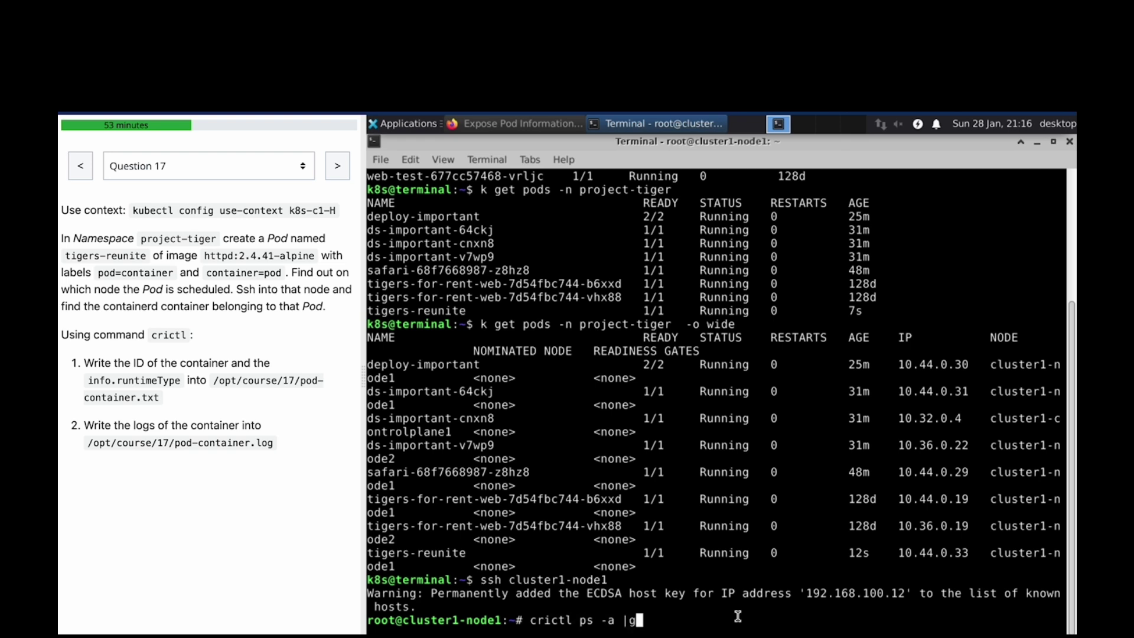
{"action": "type", "text": "ep "}
{"action": "type", "text": "tiger"}
Step: Find tigers-reunite container 20eafc305d2ca with crictl and inspect its runtime type
{"action": "key", "text": "Return"}
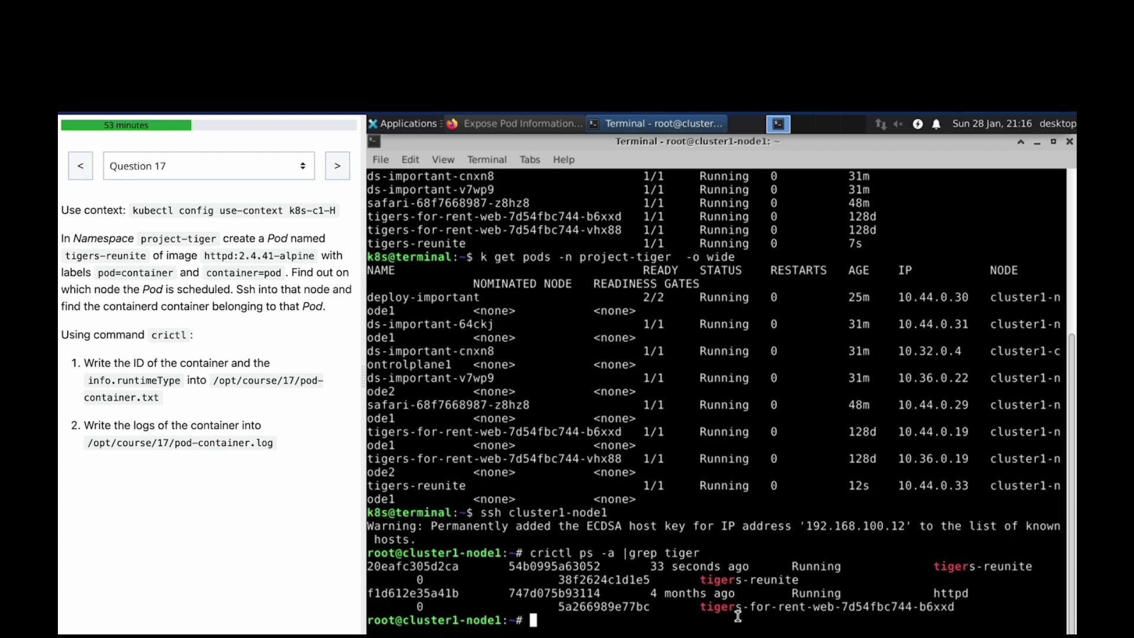
{"action": "type", "text": "cric"}
{"action": "type", "text": "tl "}
{"action": "type", "text": "inspect"}
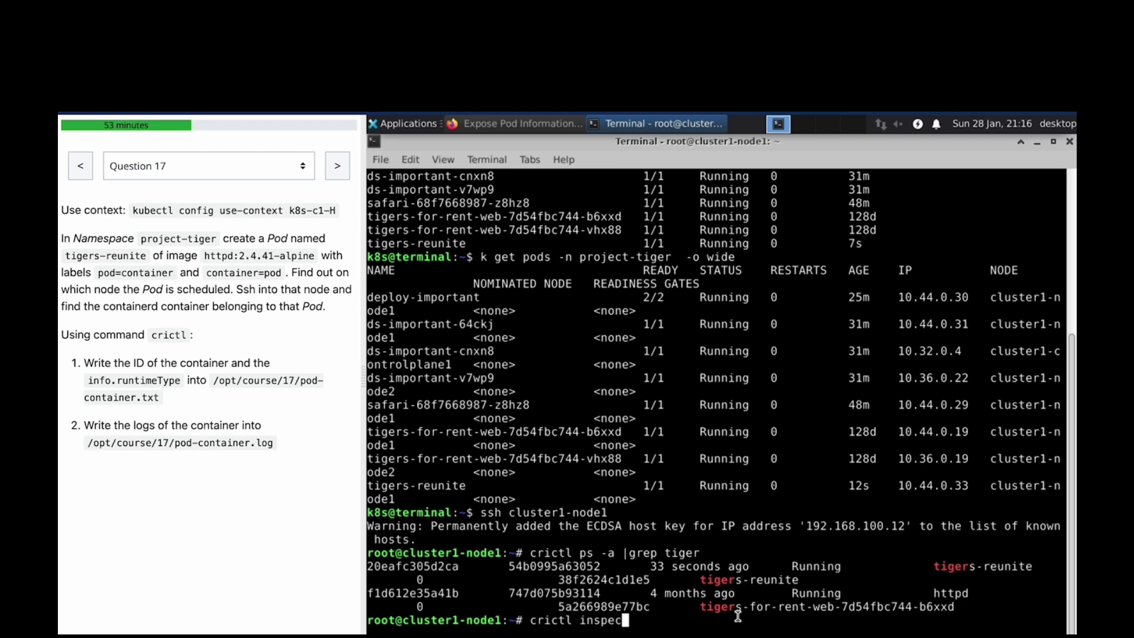
{"action": "double_click", "coordinate": [443, 567]}
{"action": "left_click", "coordinate": [648, 620]}
{"action": "middle_click", "coordinate": [648, 621]}
{"action": "type", "text": "|gre"}
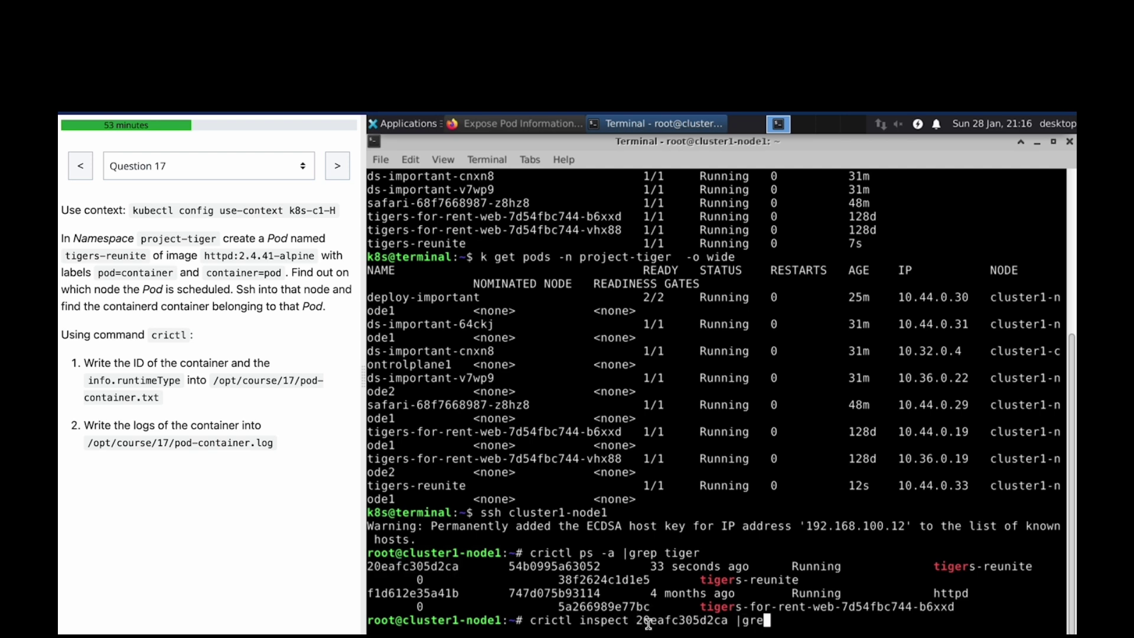
{"action": "type", "text": "p runt"}
{"action": "type", "text": "ime"}
{"action": "key", "text": "Return"}
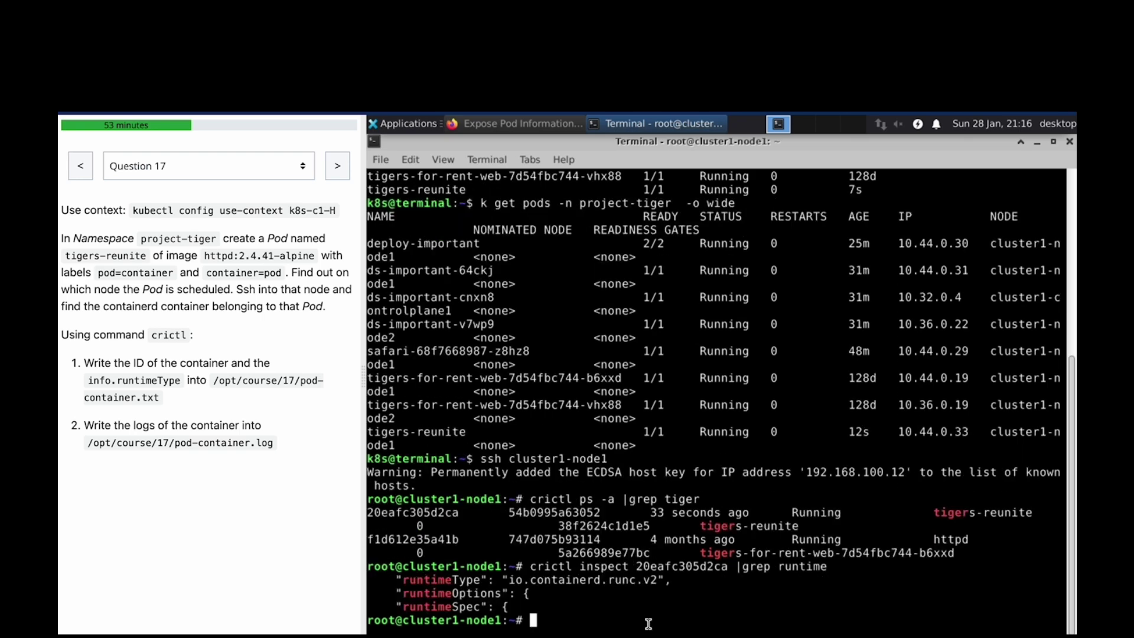
{"action": "type", "text": "ech"}
{"action": "type", "text": "o"}
{"action": "key", "text": "BackSpace"}
{"action": "key", "text": "BackSpace"}
{"action": "key", "text": "BackSpace"}
{"action": "key", "text": "BackSpace"}
{"action": "key", "text": "BackSpace"}
{"action": "type", "text": "e"}
{"action": "type", "text": "xi"}
{"action": "key", "text": "BackSpace"}
{"action": "key", "text": "BackSpace"}
{"action": "key", "text": "BackSpace"}
{"action": "type", "text": "exit"}
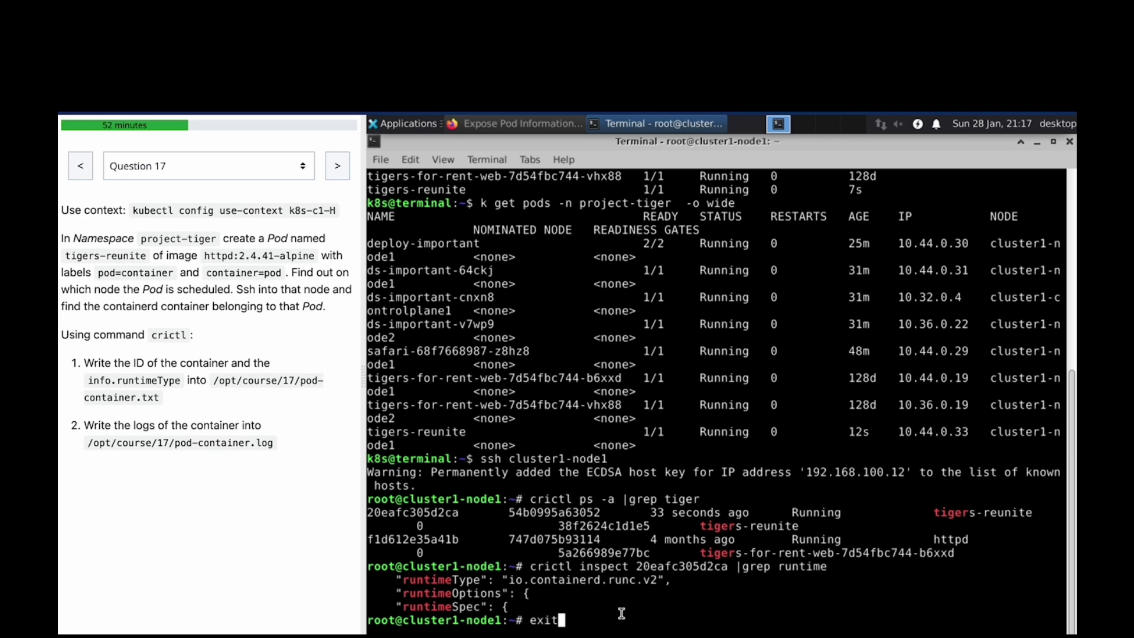
Step: Leave cluster1-node1 and start an echo command with container ID 20eafc305d2ca
{"action": "key", "text": "Return"}
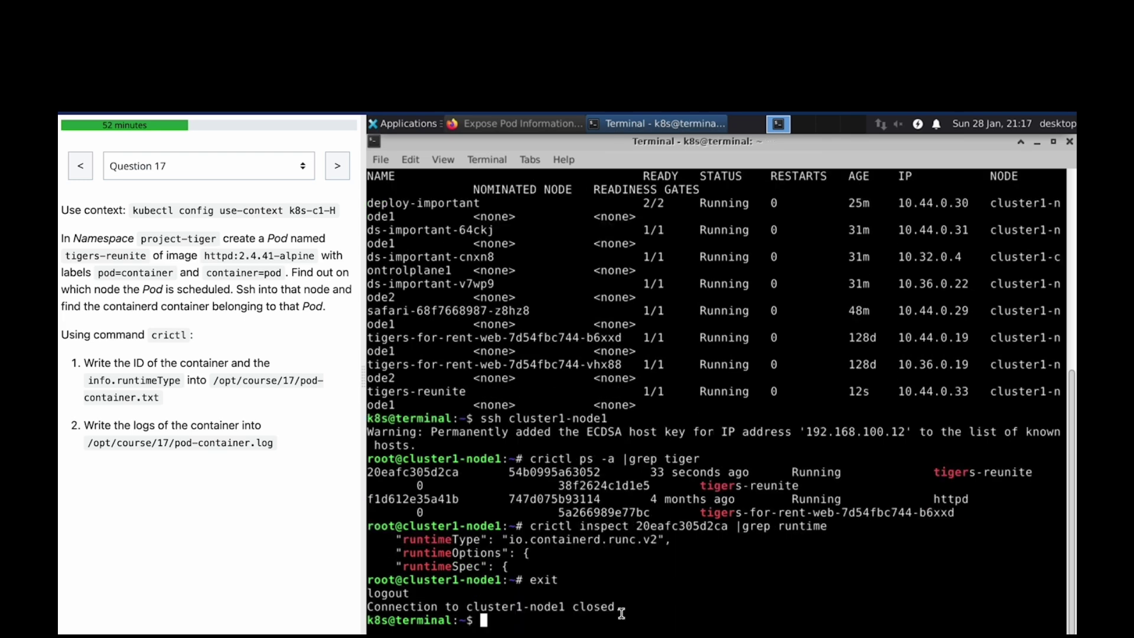
{"action": "type", "text": "e"}
{"action": "type", "text": "cho '"}
{"action": "double_click", "coordinate": [434, 471]}
{"action": "left_click", "coordinate": [551, 607]}
{"action": "middle_click", "coordinate": [551, 608]}
{"action": "type", "text": ","}
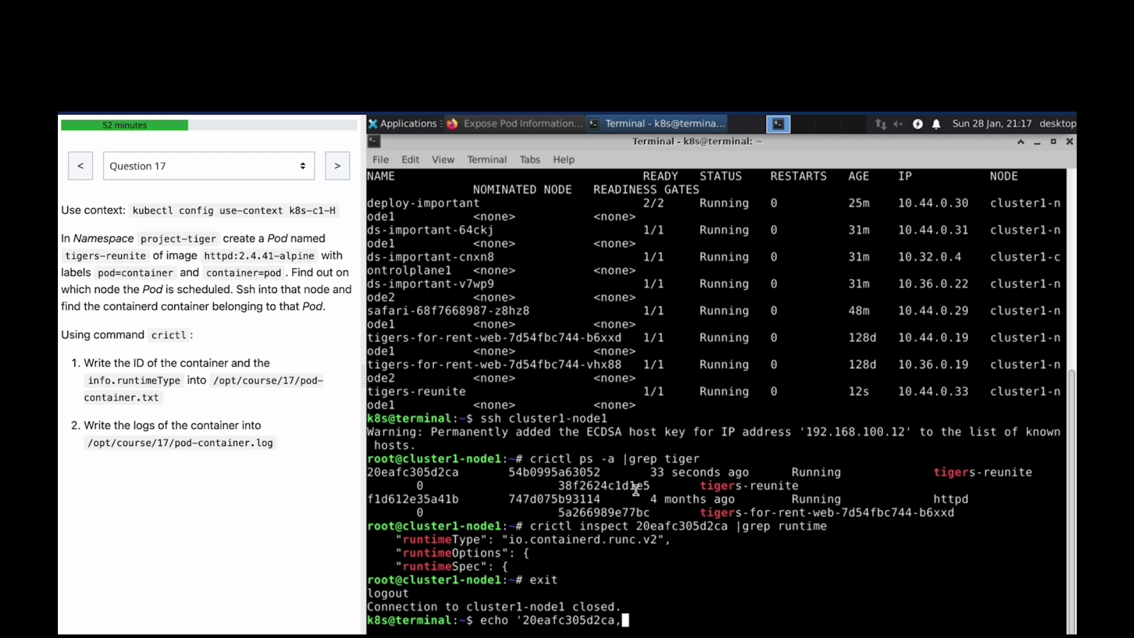
Step: Add runtime type io.containerd.runc.v2 after the comma in the echo command
{"action": "double_click", "coordinate": [604, 540]}
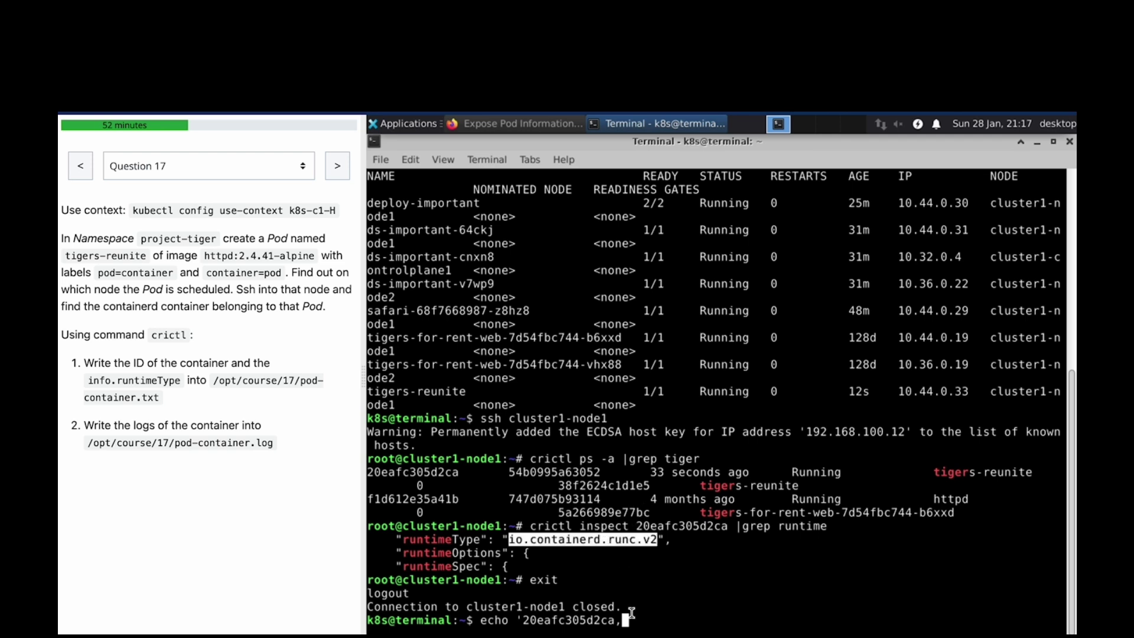
{"action": "left_click", "coordinate": [631, 613]}
{"action": "key", "text": "BackSpace"}
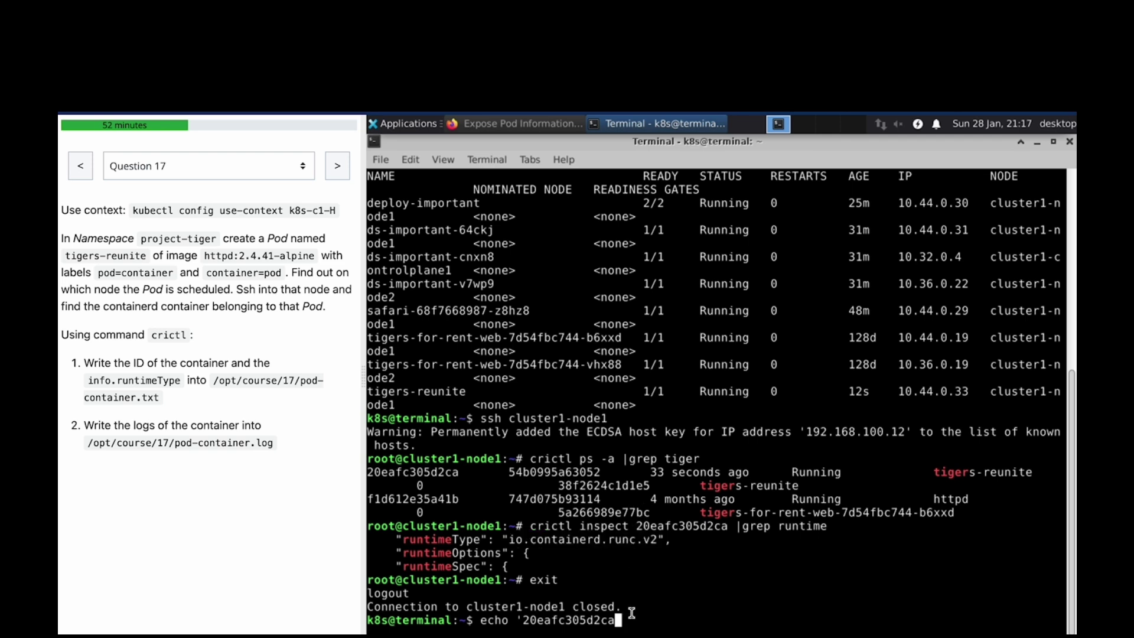
{"action": "type", "text": ","}
{"action": "double_click", "coordinate": [594, 543]}
{"action": "key", "text": "ctrl+c"}
{"action": "left_click", "coordinate": [632, 617]}
{"action": "middle_click", "coordinate": [631, 618]}
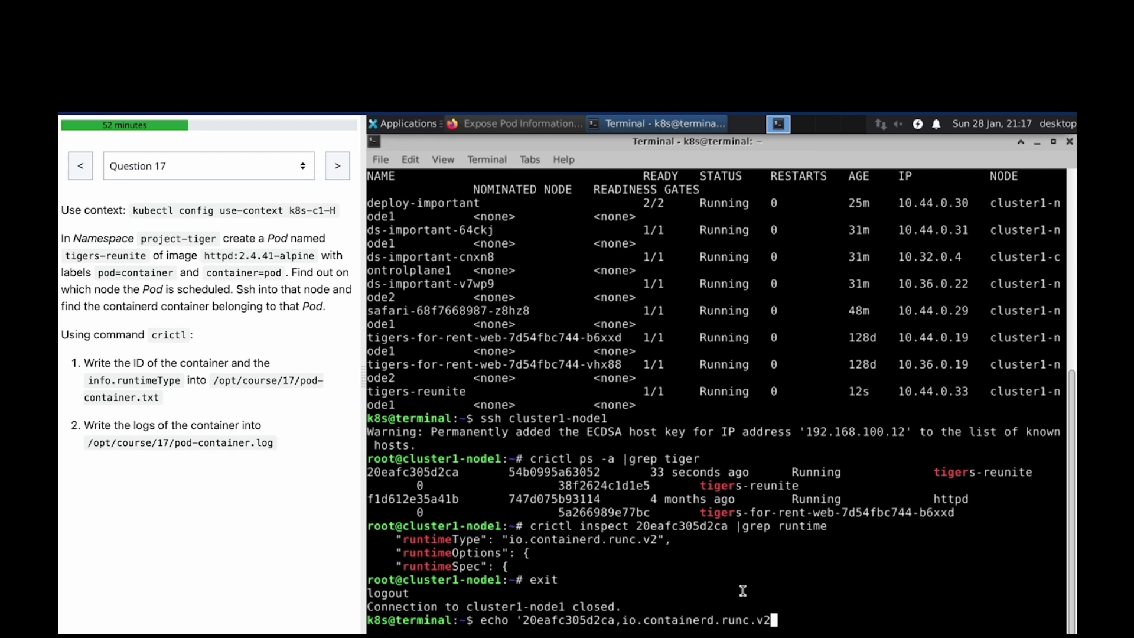
{"action": "type", "text": "'>"}
Step: Redirect the echo output to /opt/course/17/pod-container.txt and run it
{"action": "double_click", "coordinate": [259, 383]}
{"action": "left_click", "coordinate": [647, 569]}
{"action": "middle_click", "coordinate": [800, 620]}
{"action": "key", "text": "Return"}
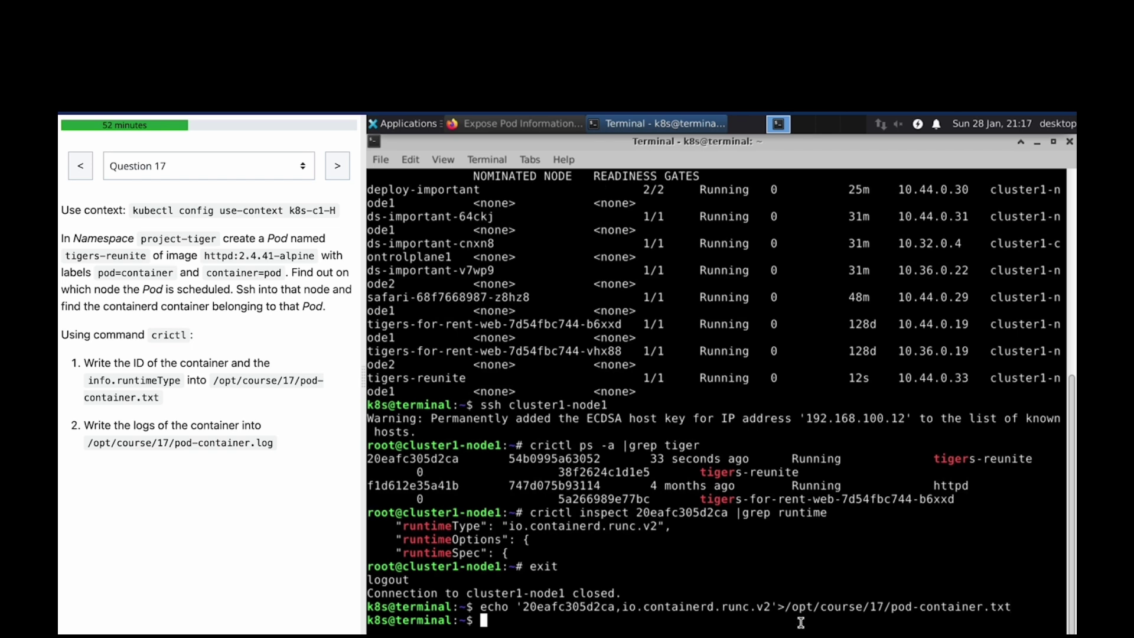
{"action": "type", "text": "k get pods "}
{"action": "type", "text": "-"}
{"action": "type", "text": "n project-"}
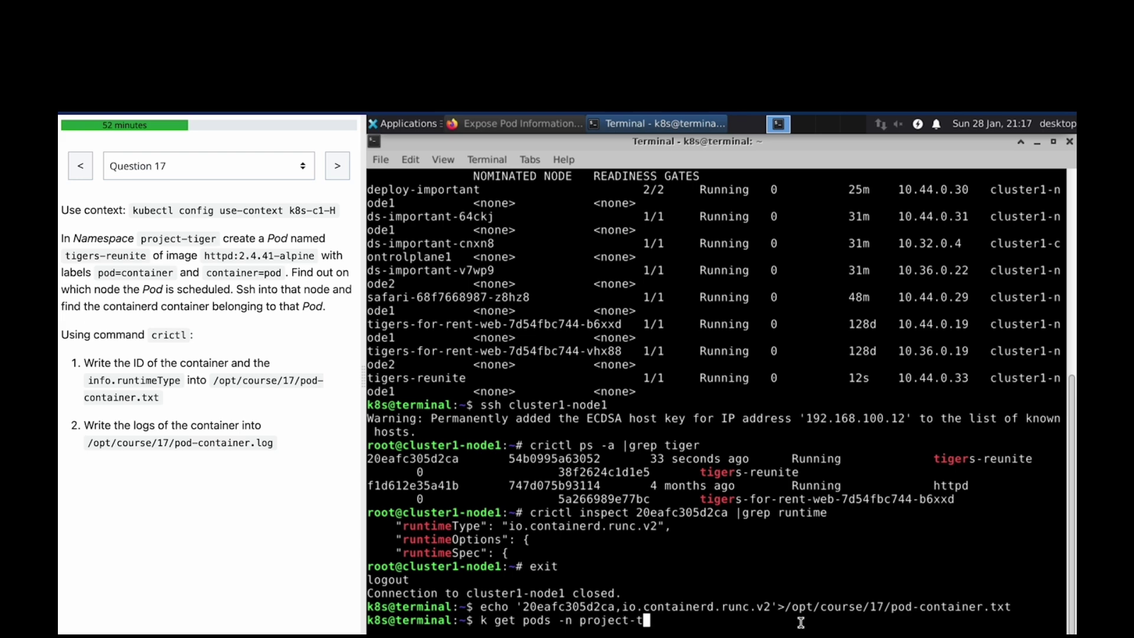
{"action": "type", "text": "tiger"}
Step: List project-tiger pods and display the tigers-reunite logs
{"action": "key", "text": "Return"}
{"action": "type", "text": "k logs"}
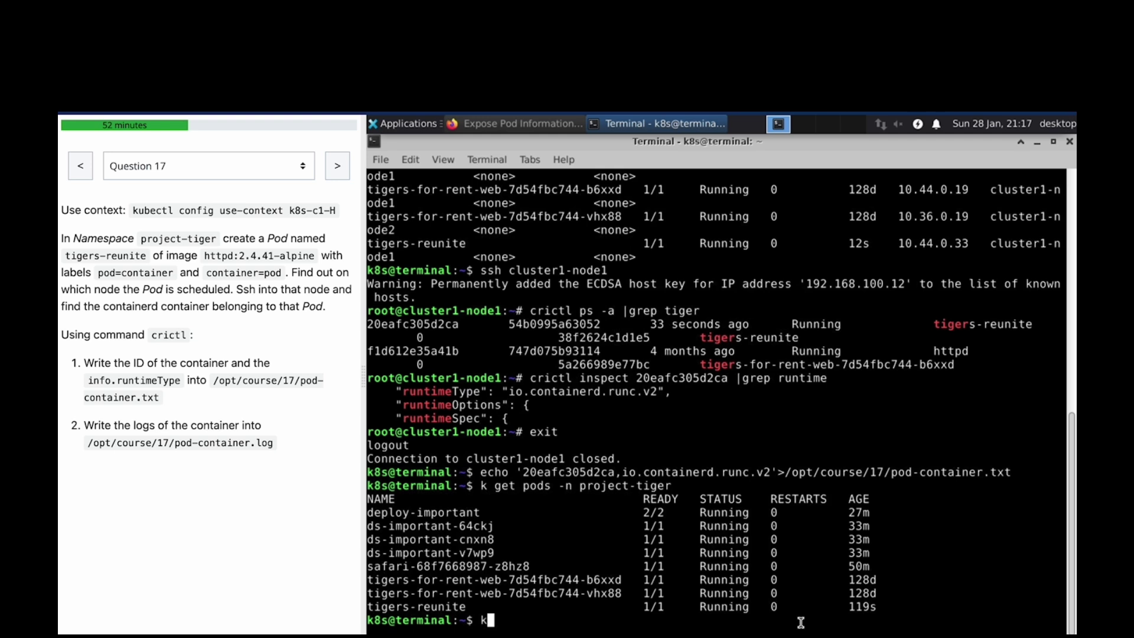
{"action": "double_click", "coordinate": [450, 608]}
{"action": "key", "text": "ctrl+c"}
{"action": "left_click", "coordinate": [575, 624]}
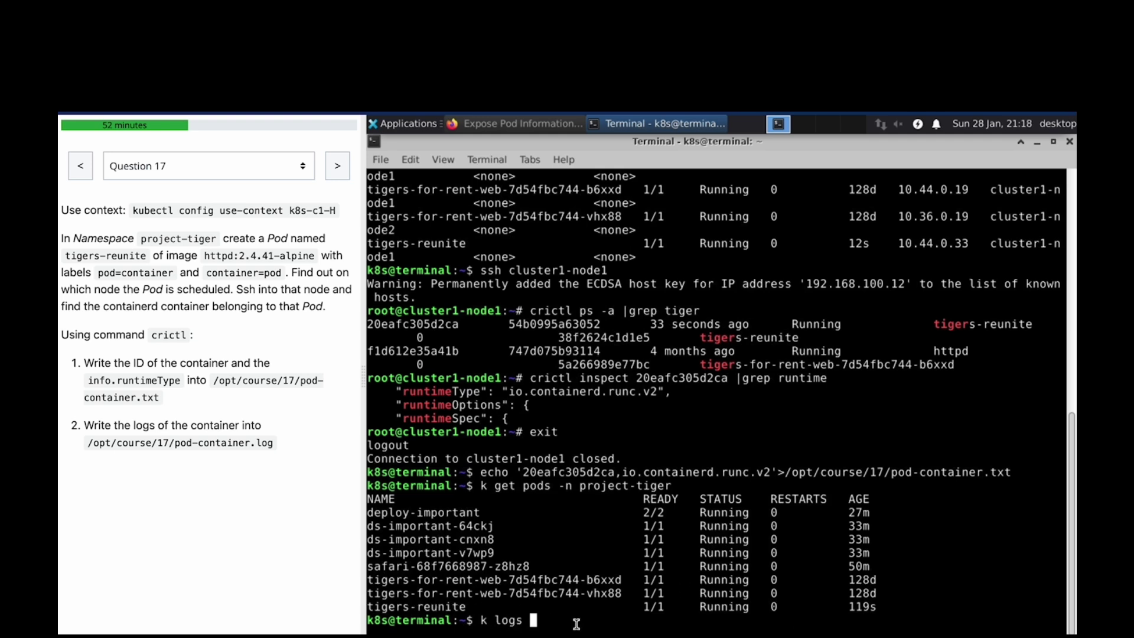
{"action": "middle_click", "coordinate": [575, 623]}
{"action": "type", "text": "-n project-"}
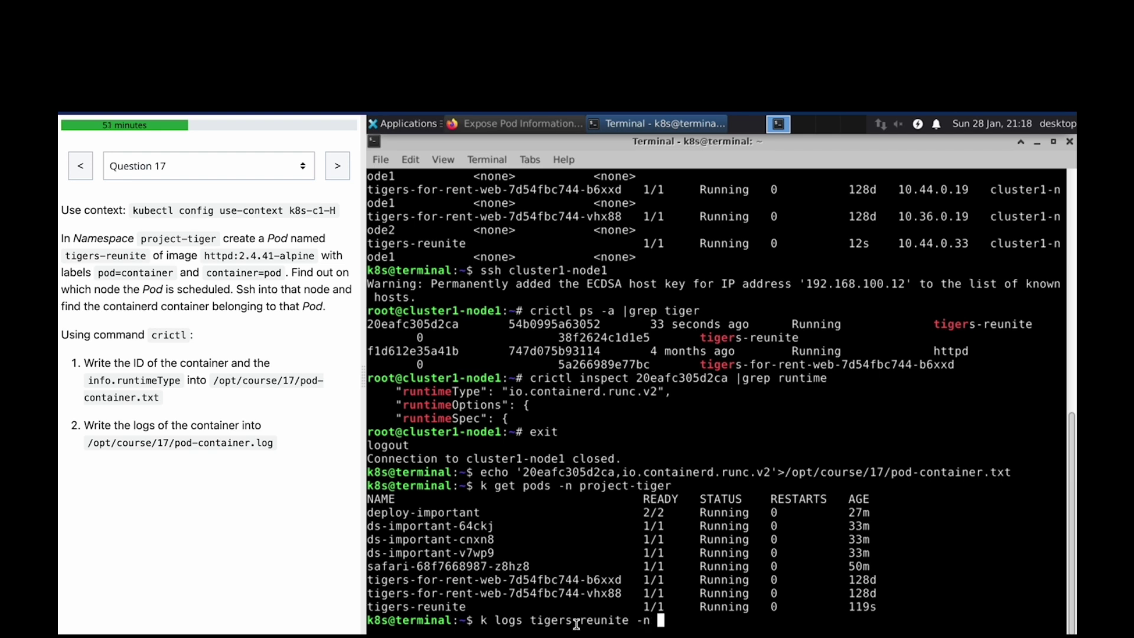
{"action": "type", "text": "0"}
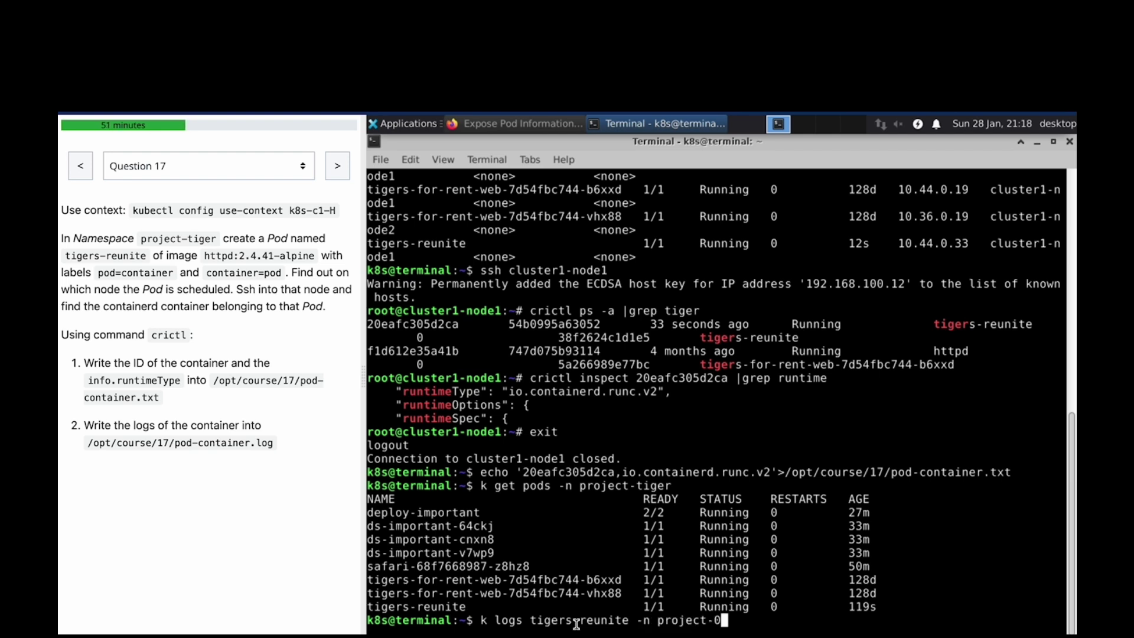
{"action": "key", "text": "BackSpace"}
{"action": "type", "text": "ti"}
{"action": "type", "text": "ger"}
{"action": "key", "text": "Return"}
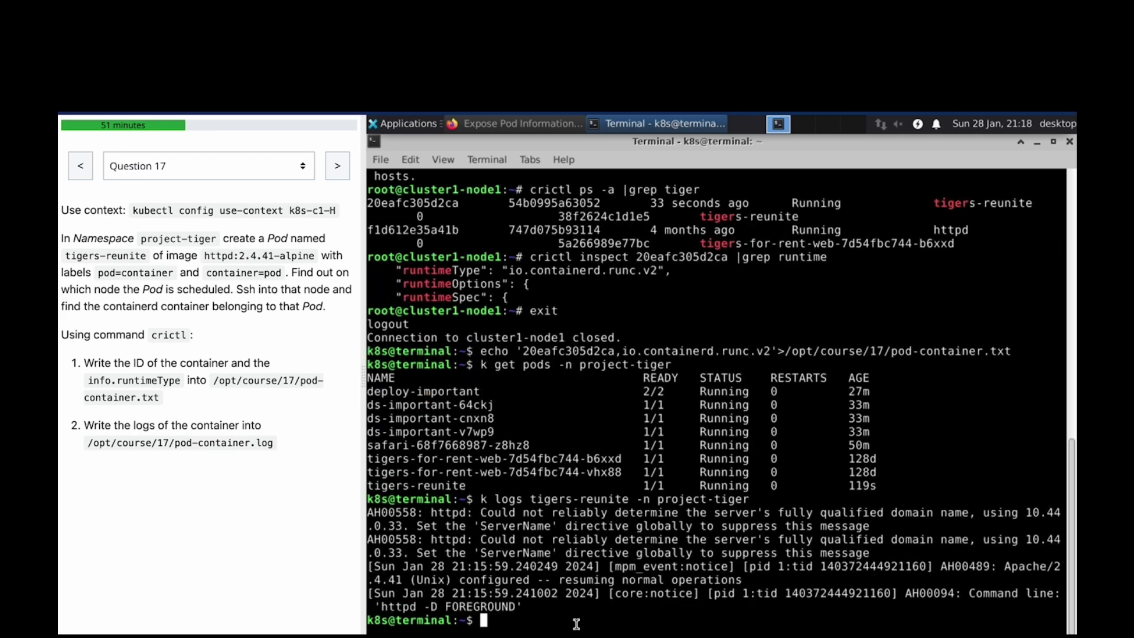
Step: Save the tigers-reunite logs to /opt/course/17/pod-container.log
{"action": "key", "text": "Up"}
{"action": "type", "text": ">"}
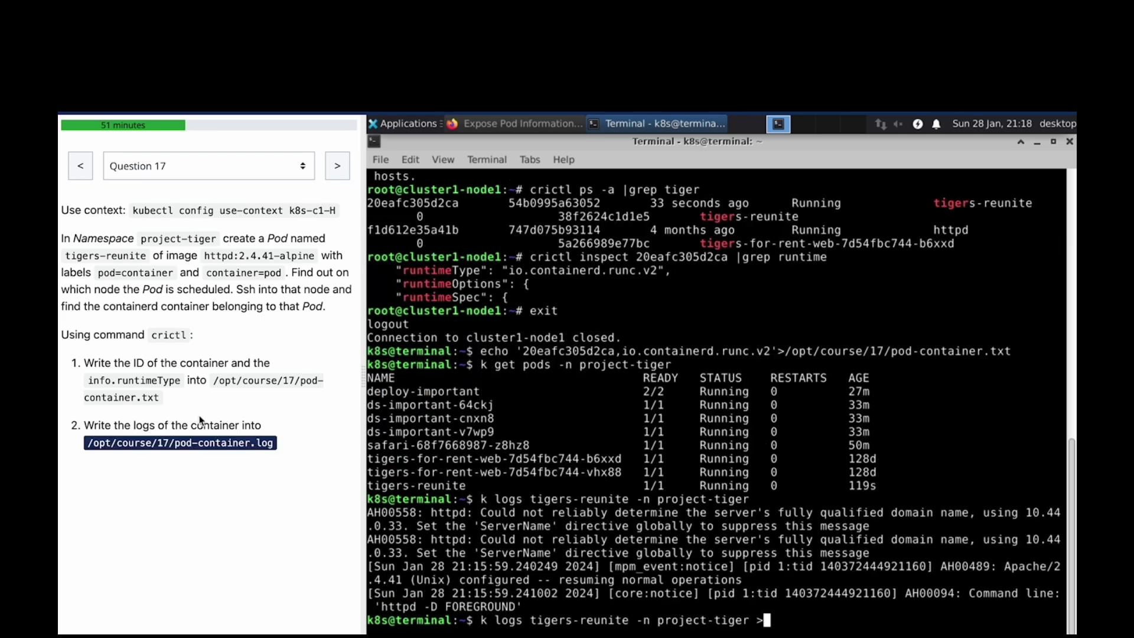
{"action": "double_click", "coordinate": [199, 443]}
{"action": "left_click", "coordinate": [804, 619]}
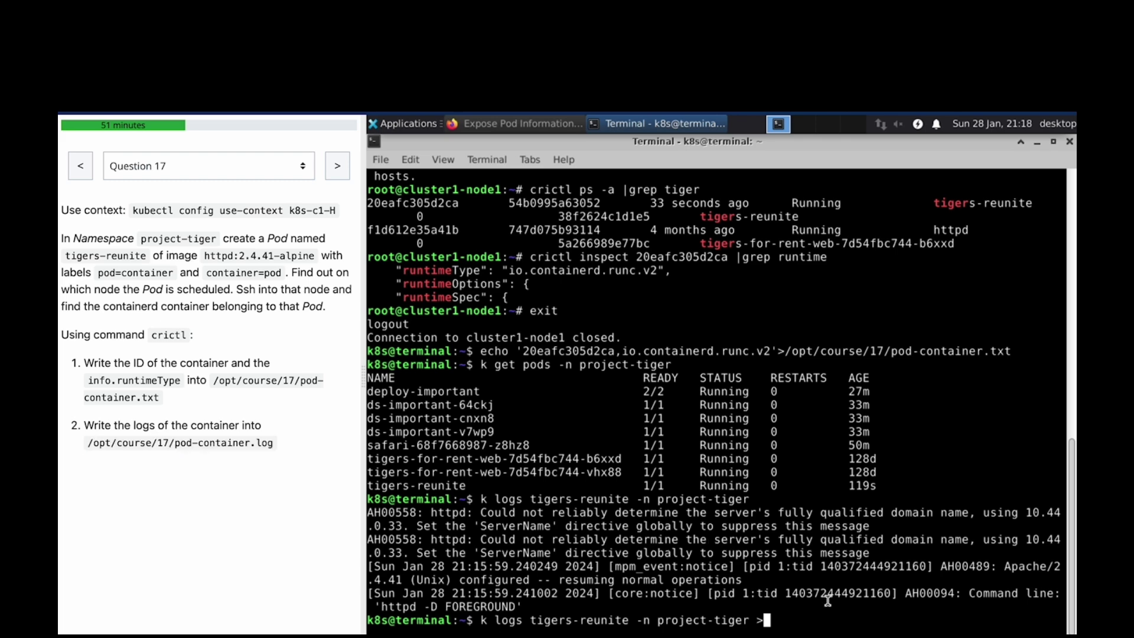
{"action": "middle_click", "coordinate": [805, 620]}
{"action": "key", "text": "Return"}
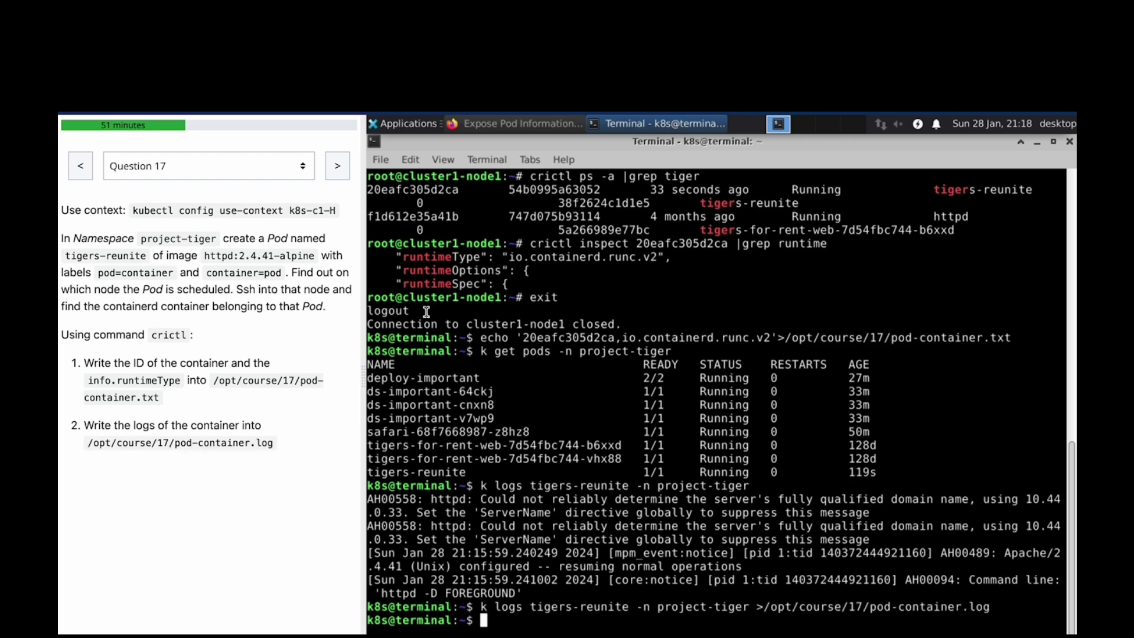